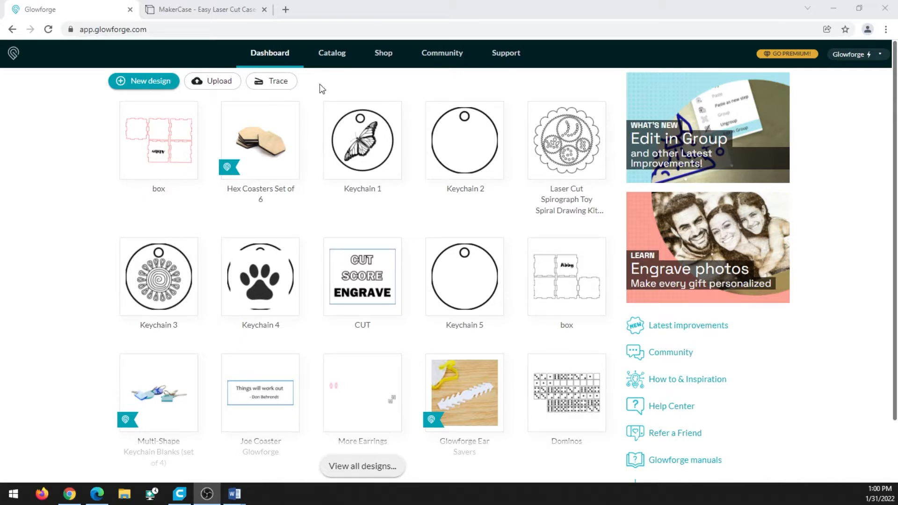
Step: Start a trace of the bed image and select the area around the hand-drawn flower on the paper
left_click(273, 83)
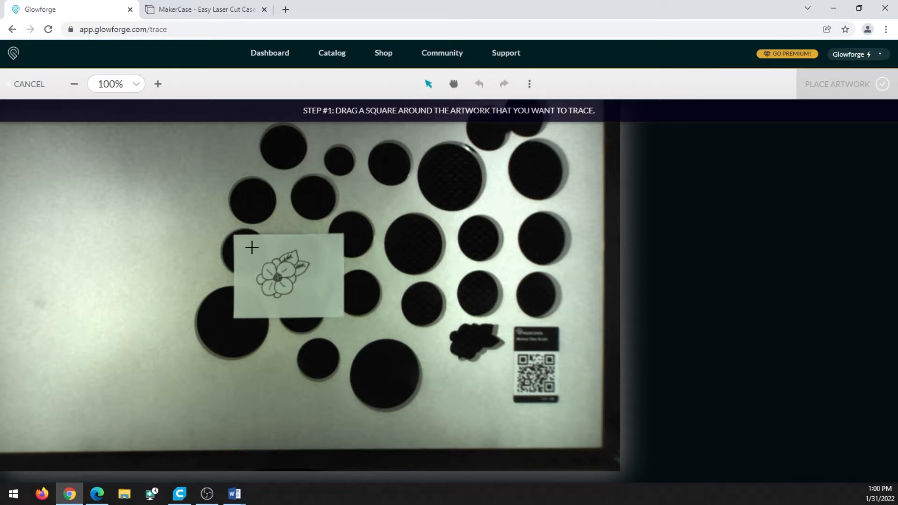
left_click_drag(246, 245, 327, 306)
left_click_drag(327, 307, 327, 306)
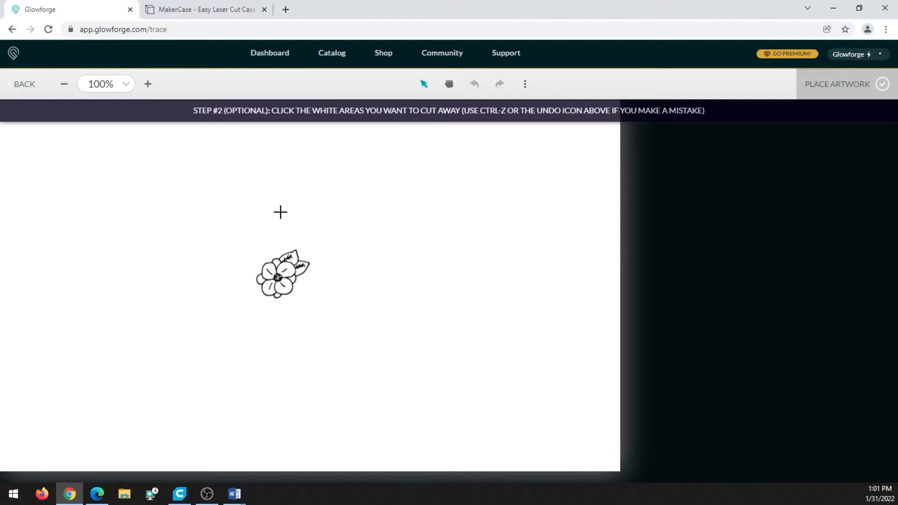
Step: Mark the white background around the flower to cut away, and switch the upper-right petal's cut selection on and back off
left_click(148, 85)
left_click(147, 85)
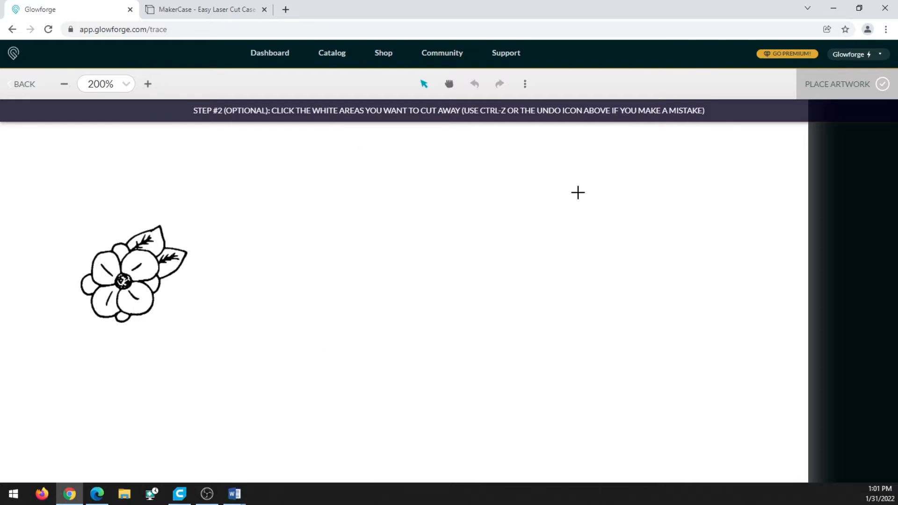
left_click(449, 88)
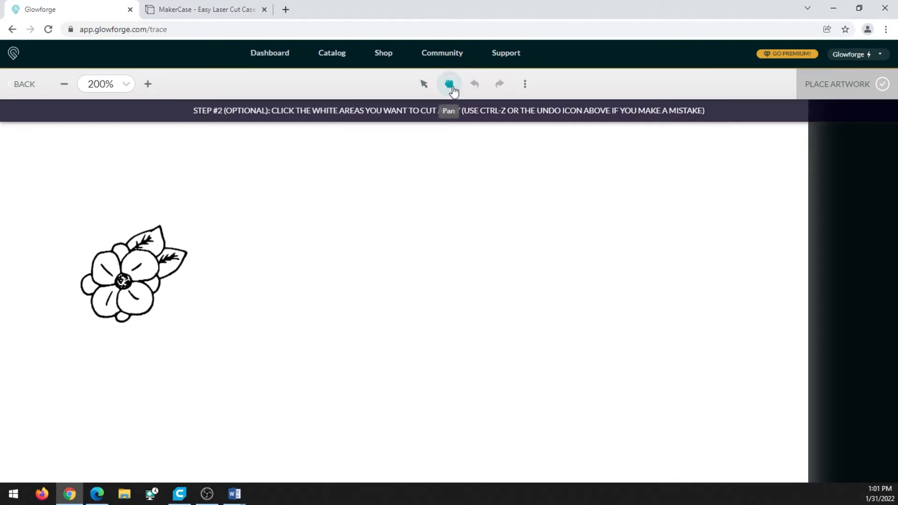
left_click_drag(230, 293, 505, 297)
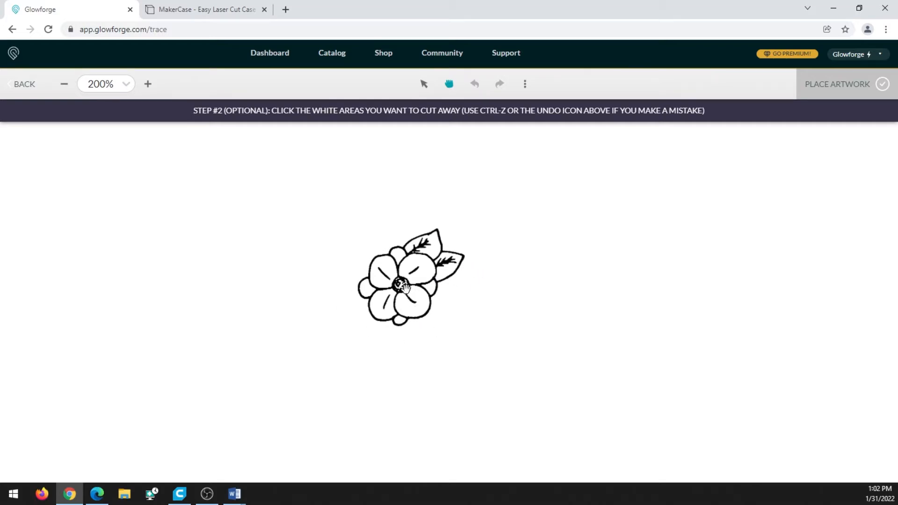
left_click(424, 84)
left_click(440, 377)
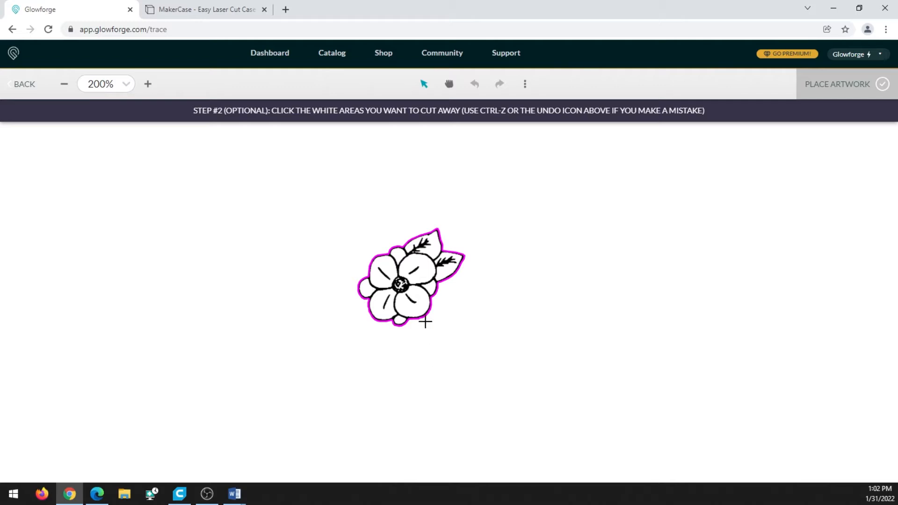
left_click(425, 270)
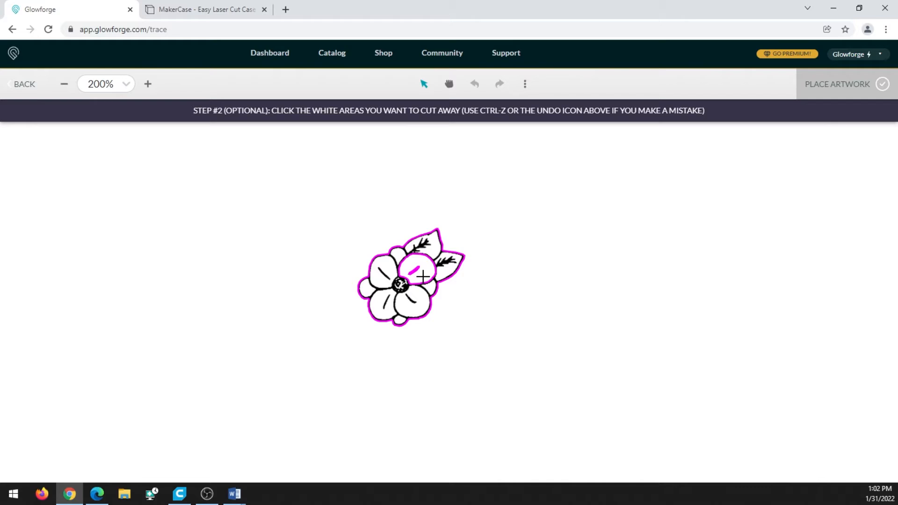
left_click(423, 276)
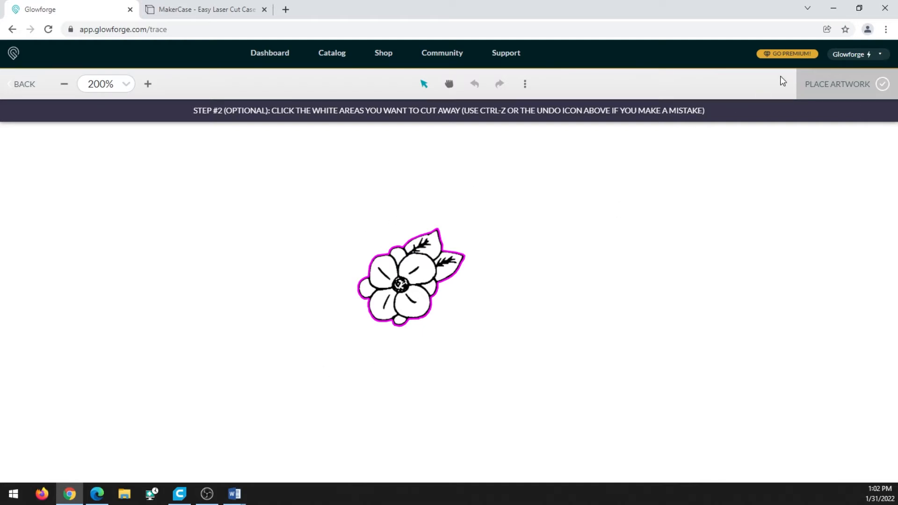
Step: Place the traced artwork and move the flower onto an empty area of the material near the upper-left holes
left_click(826, 89)
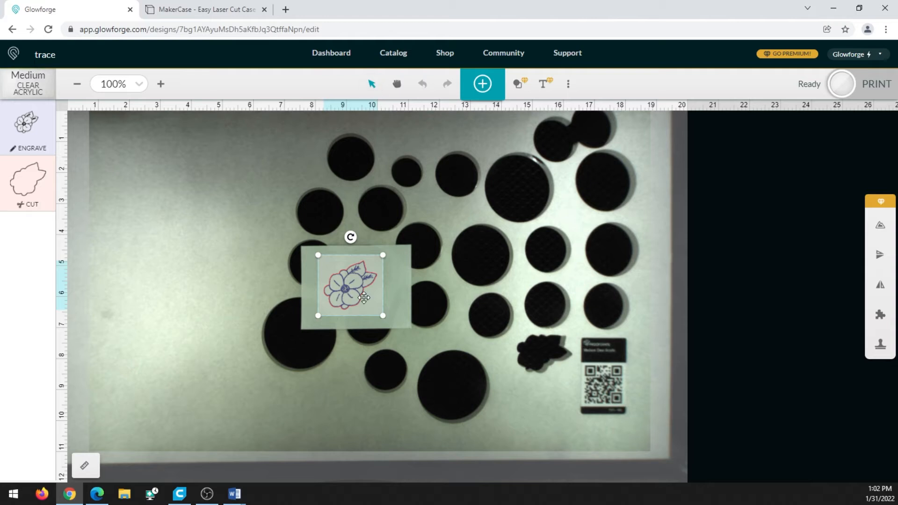
left_click_drag(353, 287, 282, 166)
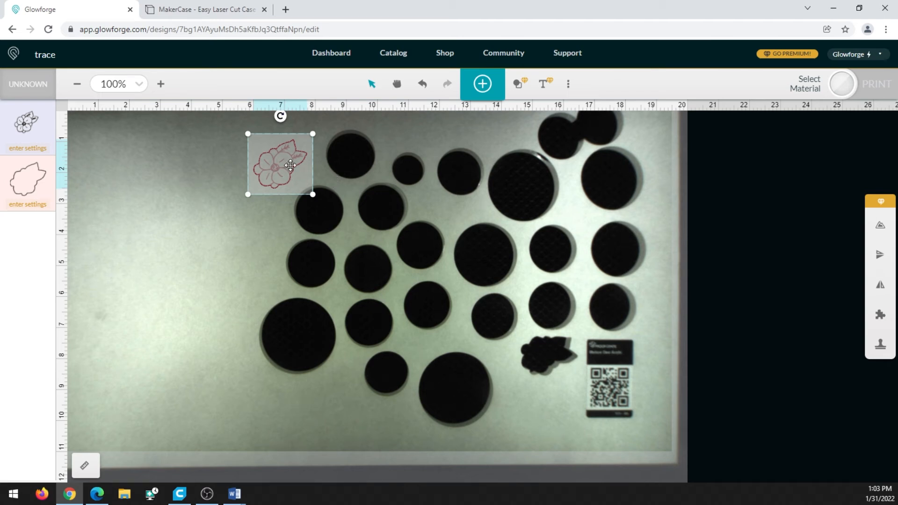
left_click_drag(289, 177, 259, 191)
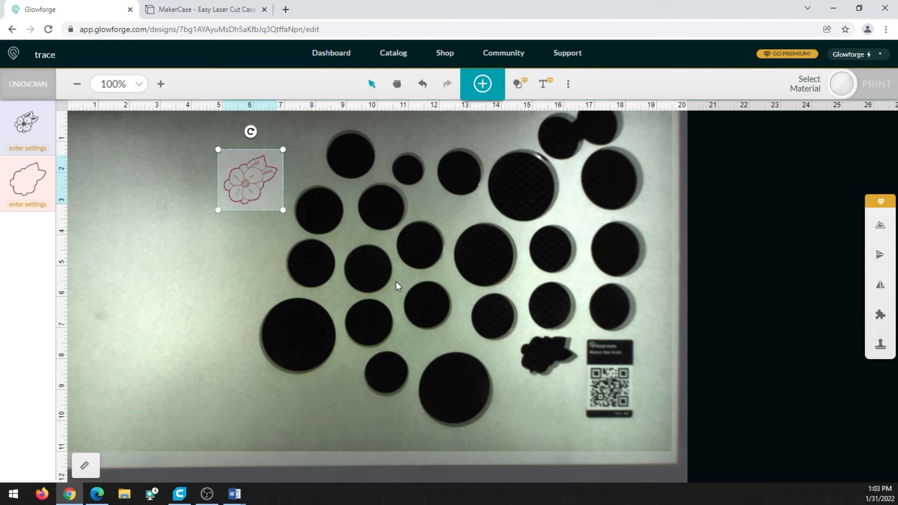
Step: Search the materials for "clear a" and set the material to Medium Clear Acrylic
left_click(28, 80)
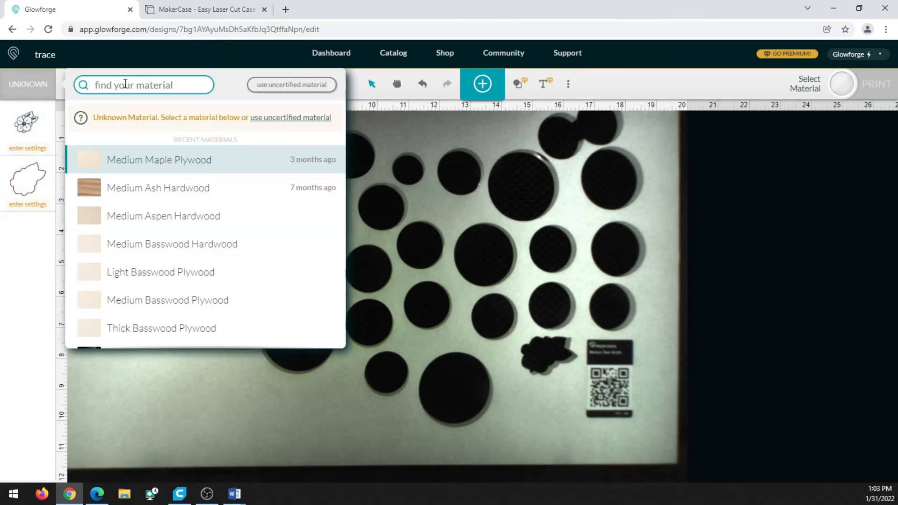
type("clear a")
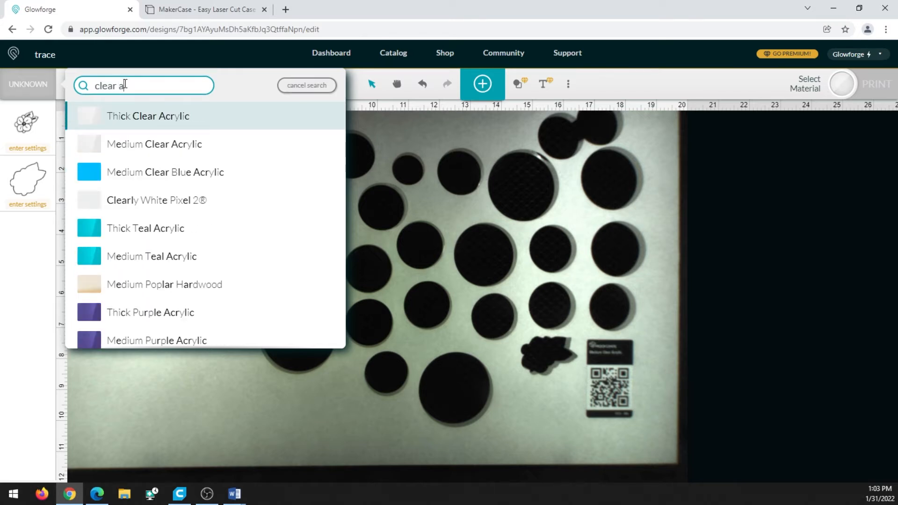
mouse_move(164, 152)
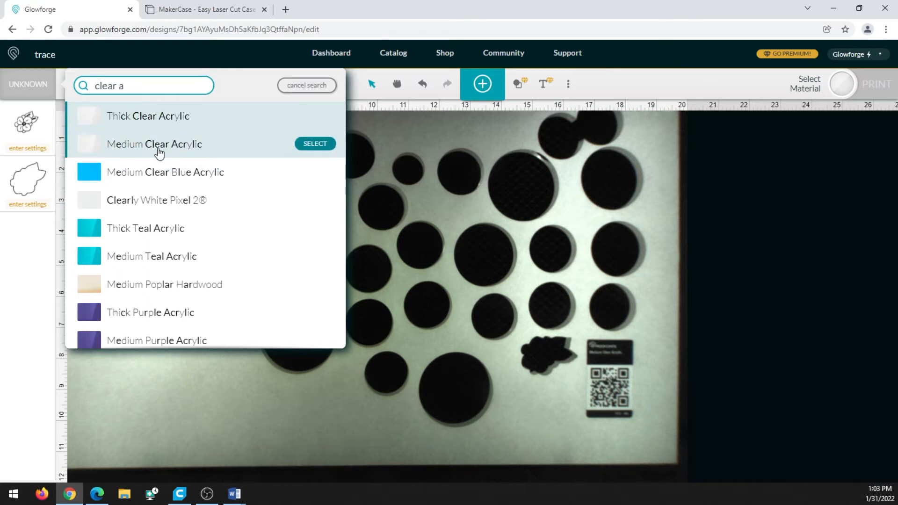
left_click(315, 145)
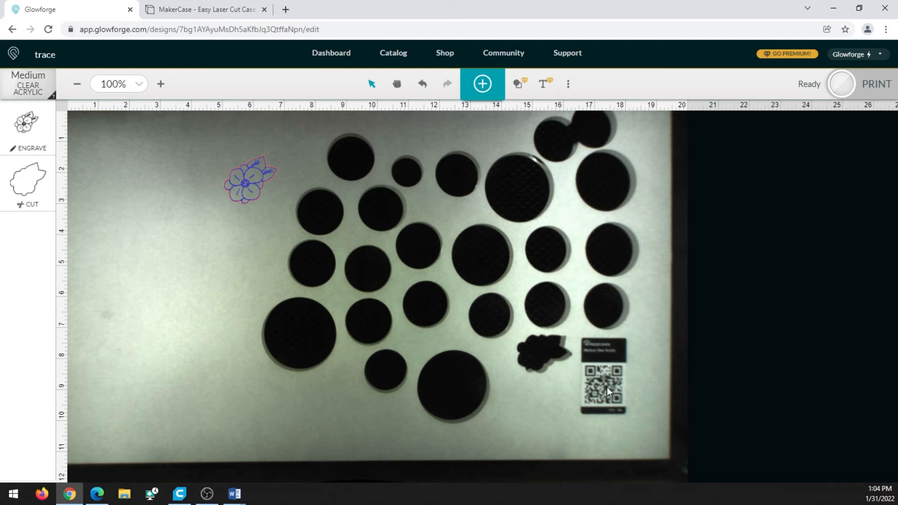
left_click(23, 84)
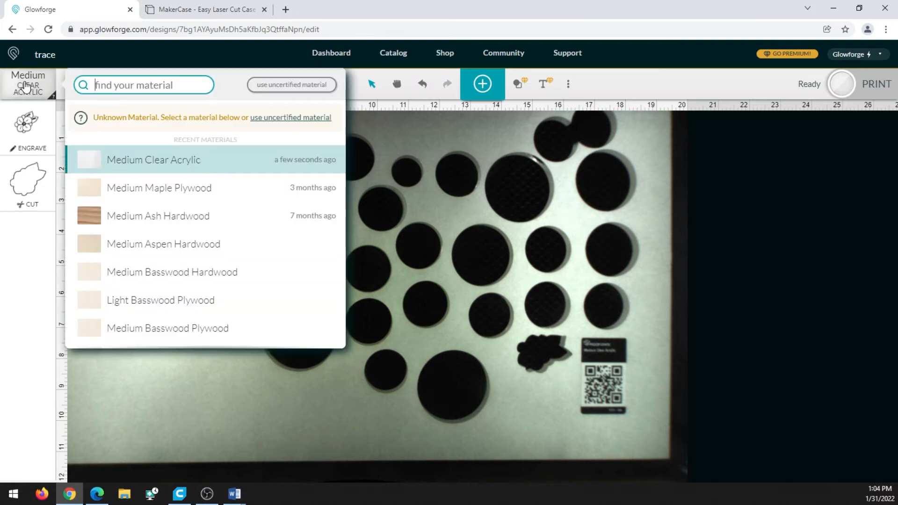
left_click(274, 84)
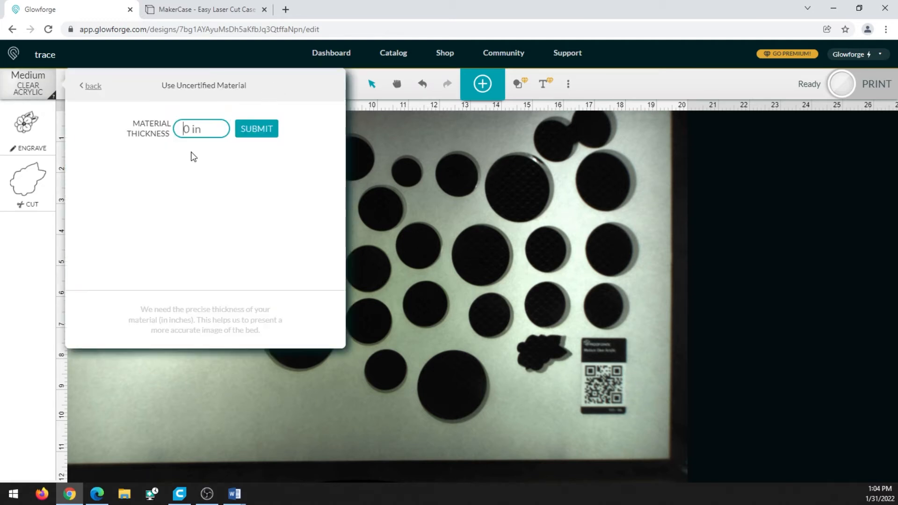
left_click(398, 156)
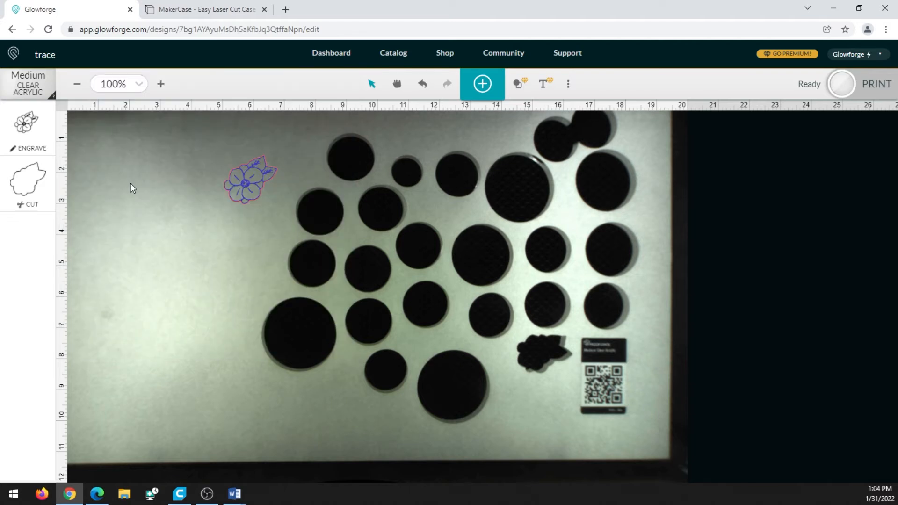
Step: Switch the flower's engraving to custom settings with speed 1000 and precision power 1
left_click(46, 130)
left_click(100, 327)
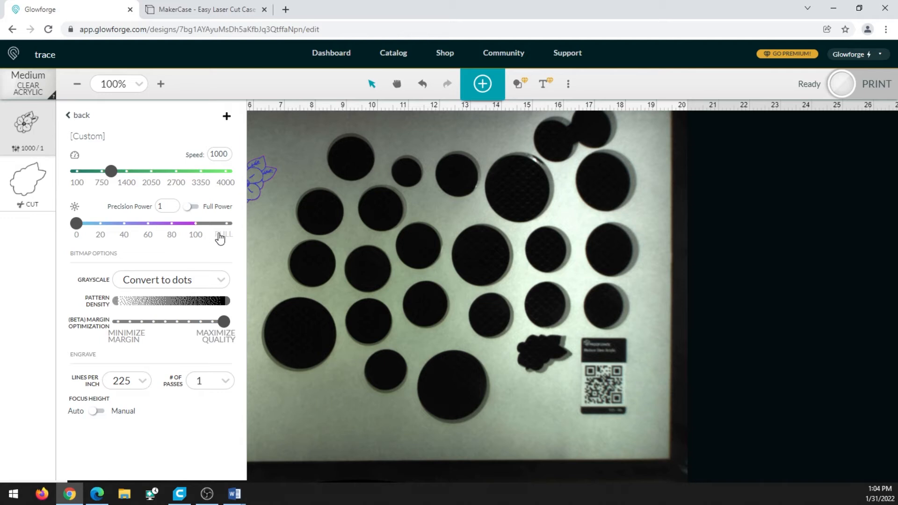
left_click(256, 232)
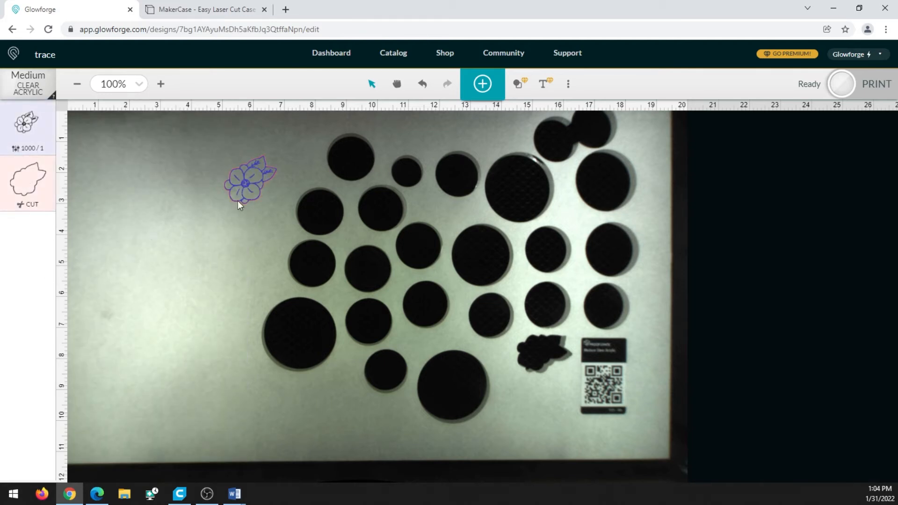
Step: Reposition the flower closely beside the leftmost hole in the top row and start preparing the print
left_click_drag(252, 188, 297, 171)
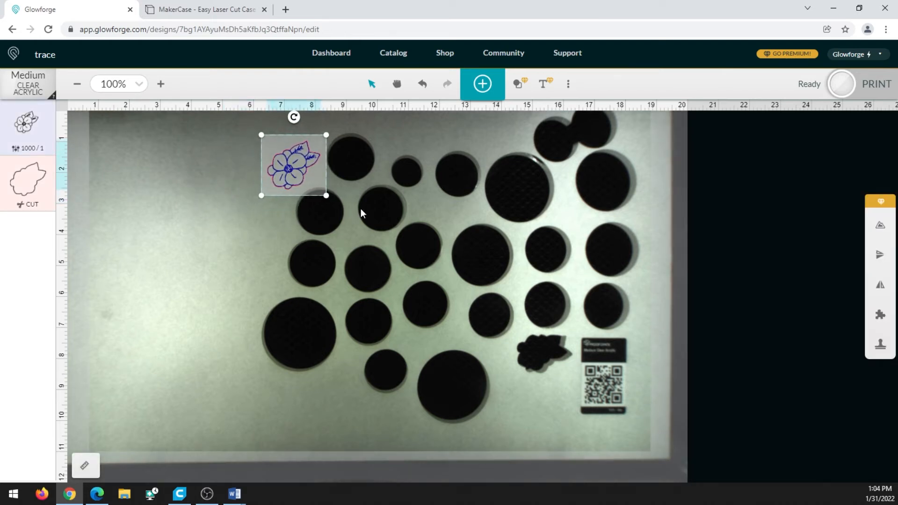
left_click_drag(299, 170, 304, 171)
left_click(333, 162)
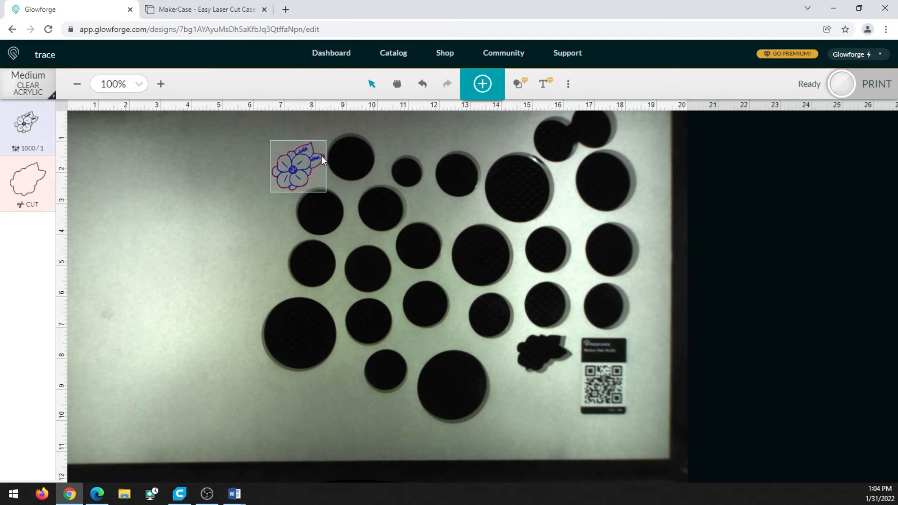
left_click(290, 162)
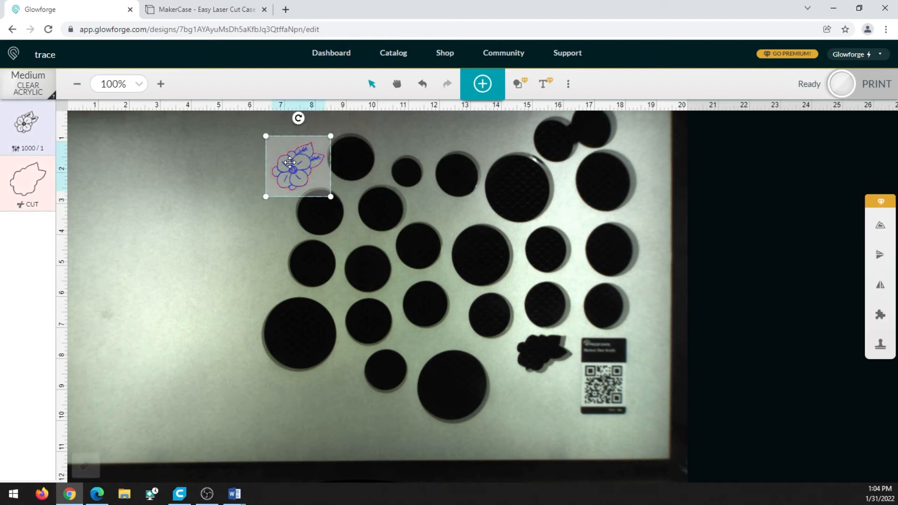
left_click_drag(290, 162, 286, 157)
left_click(359, 226)
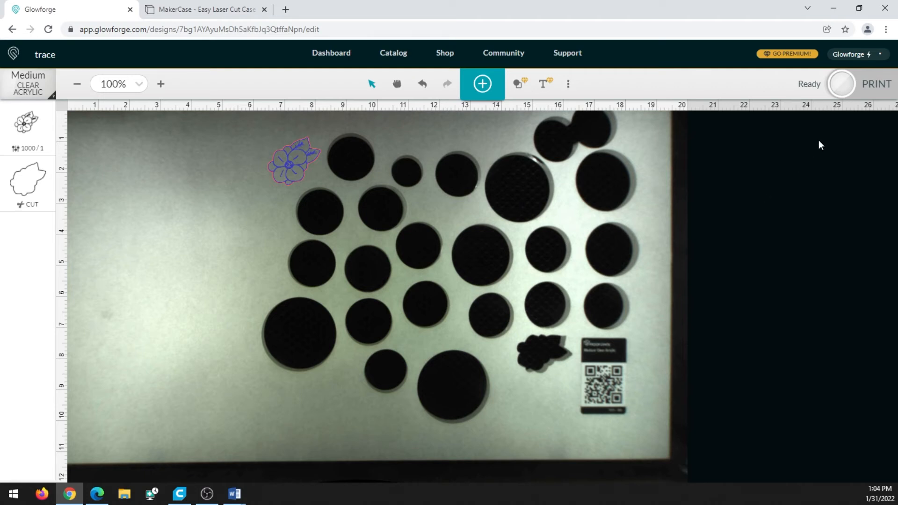
left_click(848, 88)
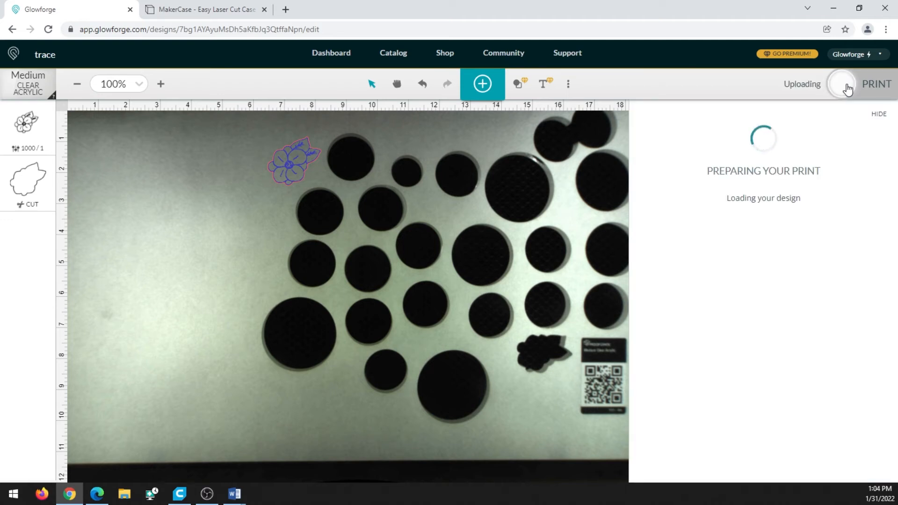